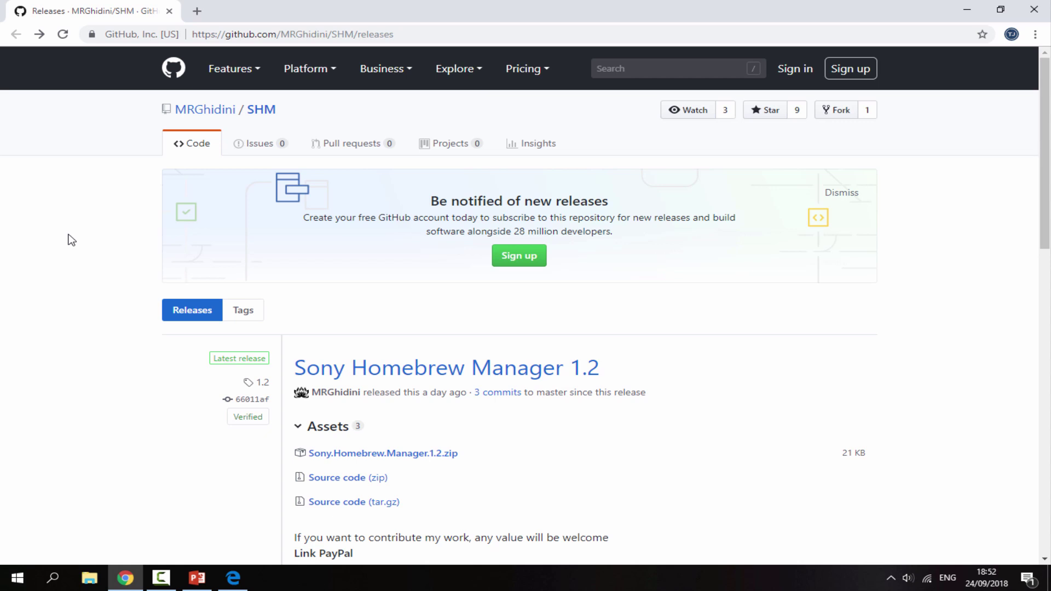
Review the Sony Homebrew Manager releases and download Sony.Homebrew.Manager.1.2.zip
{"action": "scroll", "coordinate": [70, 238], "scroll_direction": "down", "scroll_amount": 2}
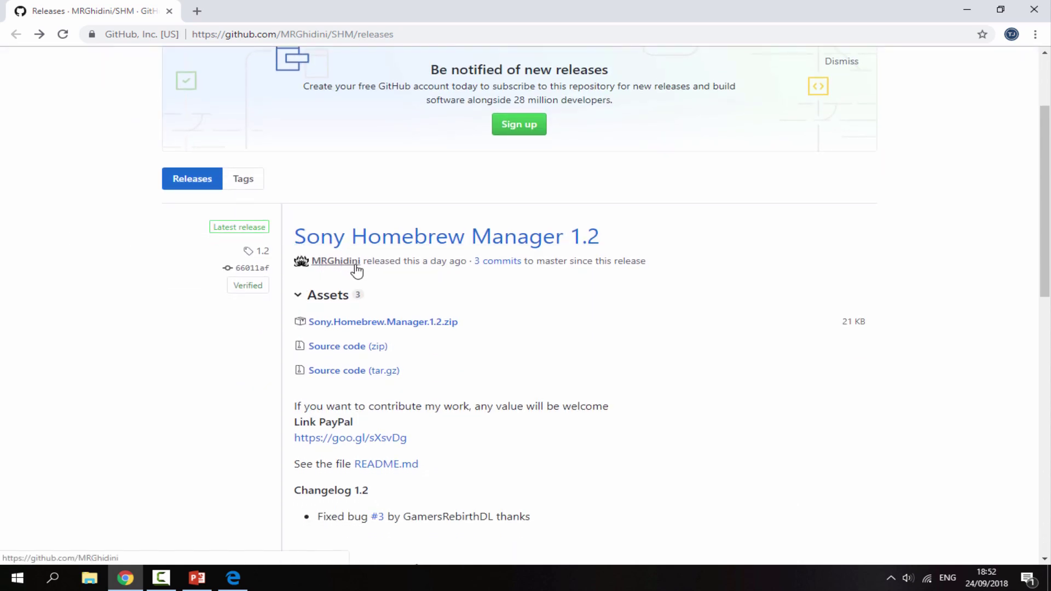
{"action": "scroll", "coordinate": [118, 250], "scroll_direction": "down", "scroll_amount": 1}
{"action": "scroll", "coordinate": [116, 245], "scroll_direction": "down", "scroll_amount": 2}
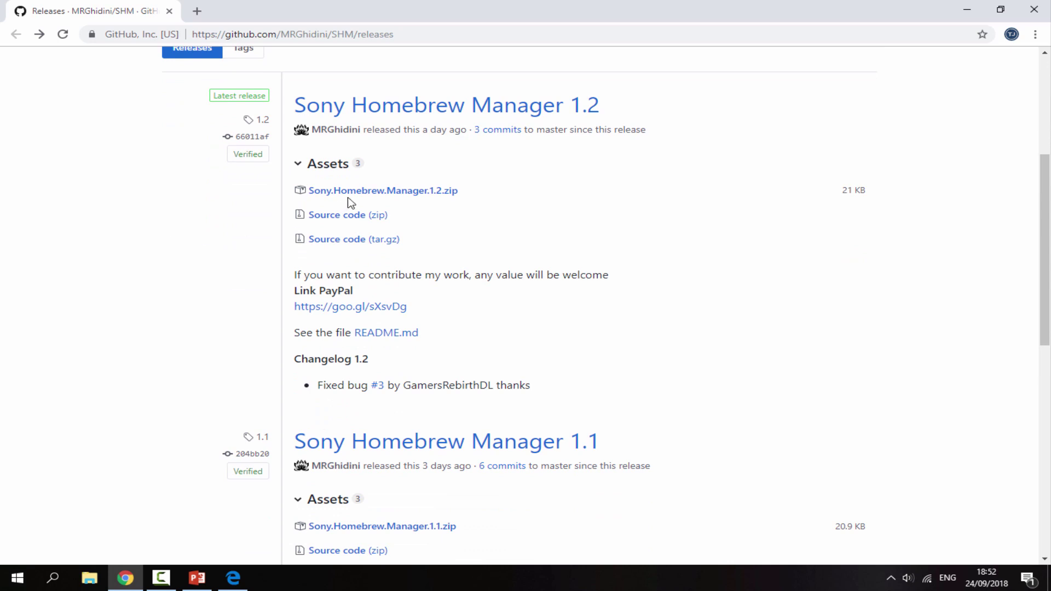
{"action": "scroll", "coordinate": [445, 274], "scroll_direction": "down", "scroll_amount": 10}
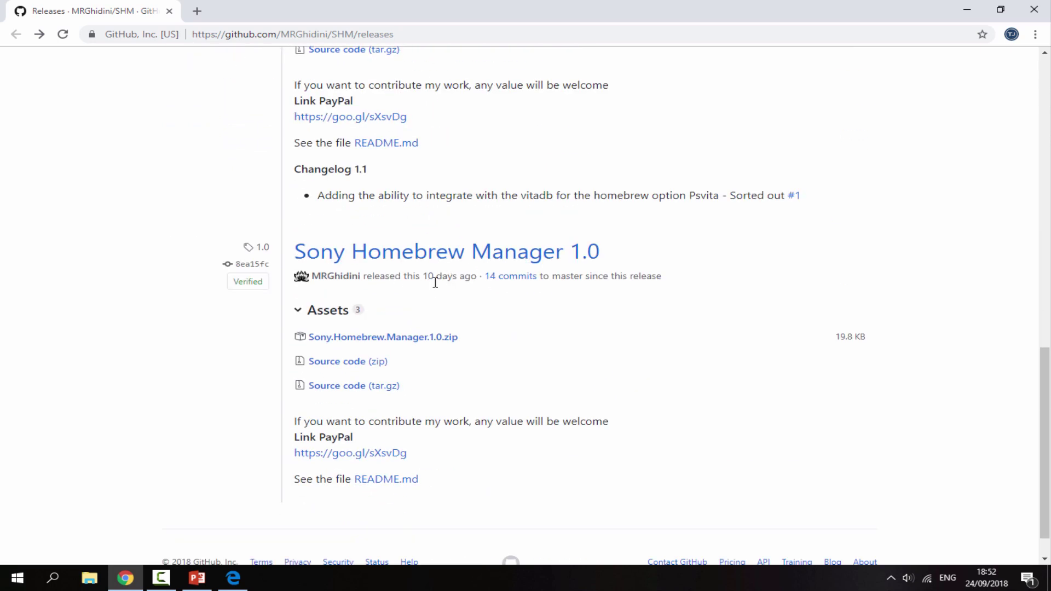
{"action": "scroll", "coordinate": [419, 308], "scroll_direction": "up", "scroll_amount": 10}
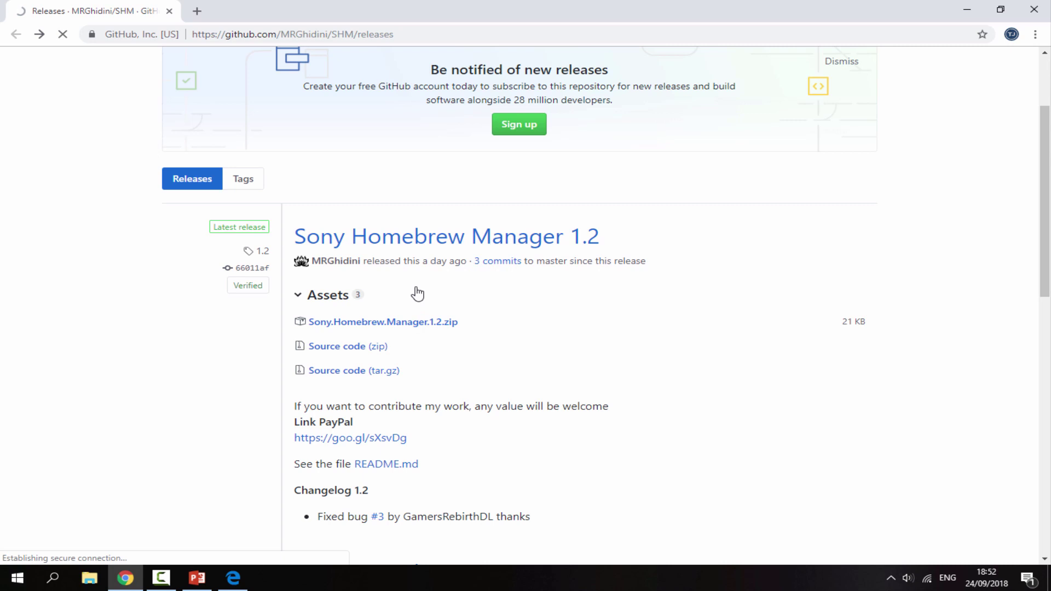
{"action": "scroll", "coordinate": [415, 296], "scroll_direction": "up", "scroll_amount": 1}
{"action": "scroll", "coordinate": [416, 296], "scroll_direction": "up", "scroll_amount": 3}
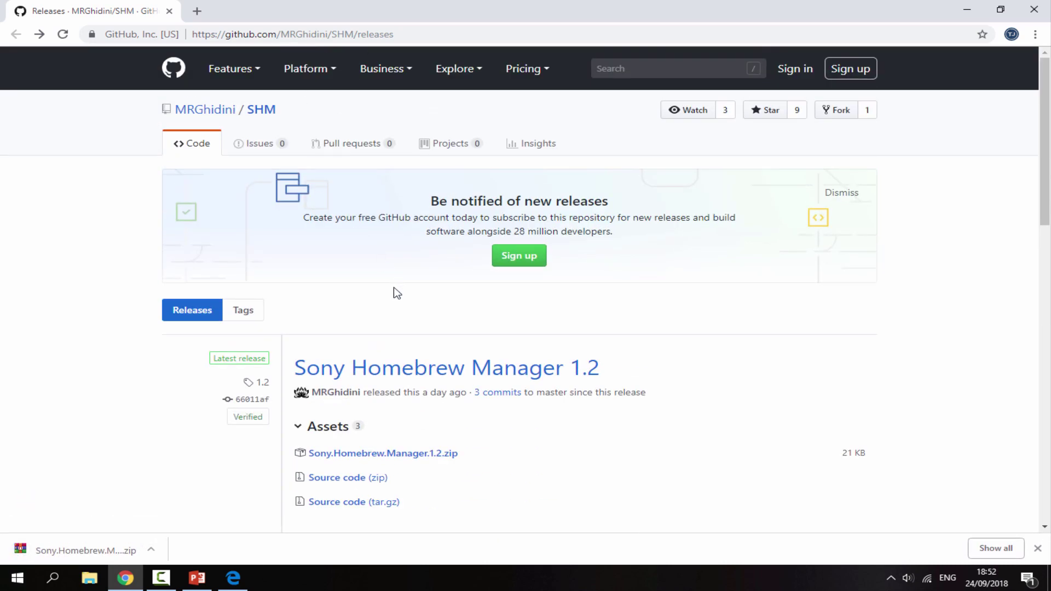
{"action": "left_click", "coordinate": [1039, 549]}
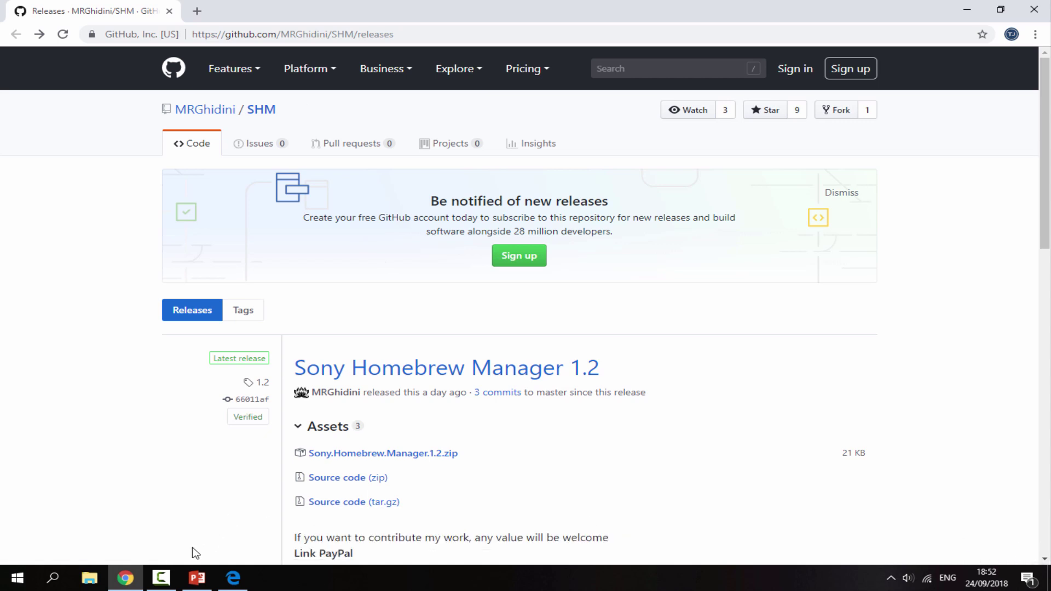
Switch to File Explorer and extract Sony.Homebrew.Manager.1.2.zip into the Downloads folder
{"action": "key", "text": "super+e"}
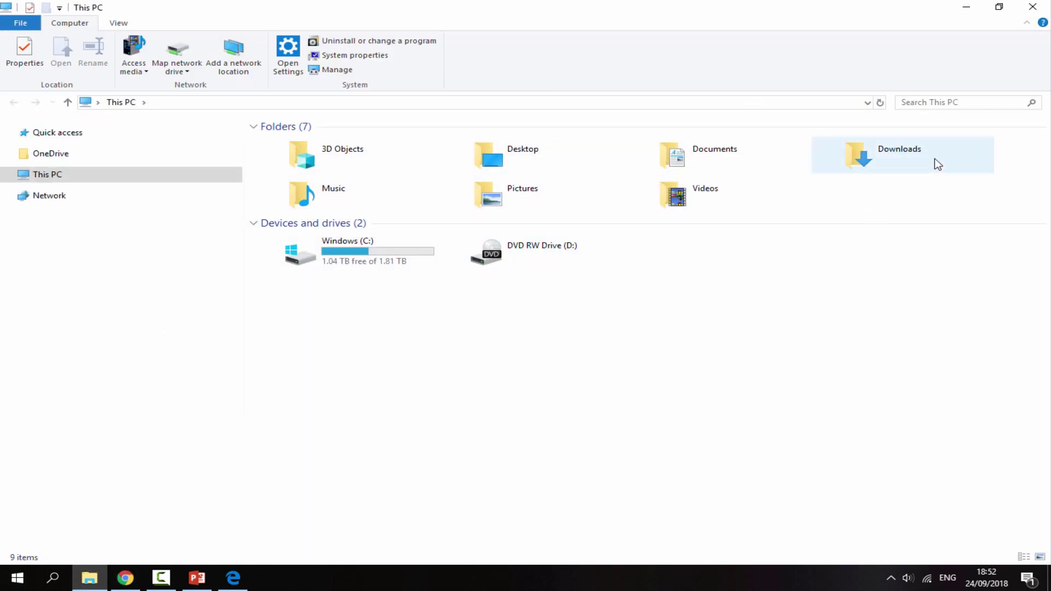
{"action": "double_click", "coordinate": [935, 162]}
{"action": "left_click", "coordinate": [565, 189]}
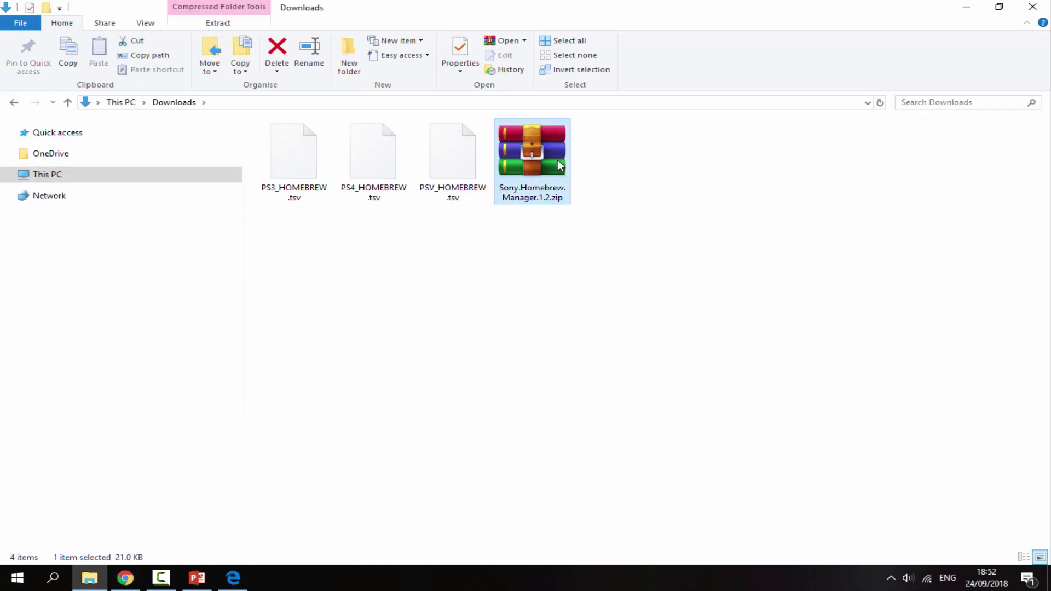
{"action": "right_click", "coordinate": [543, 143]}
{"action": "left_click", "coordinate": [586, 195]}
{"action": "left_click", "coordinate": [612, 177]}
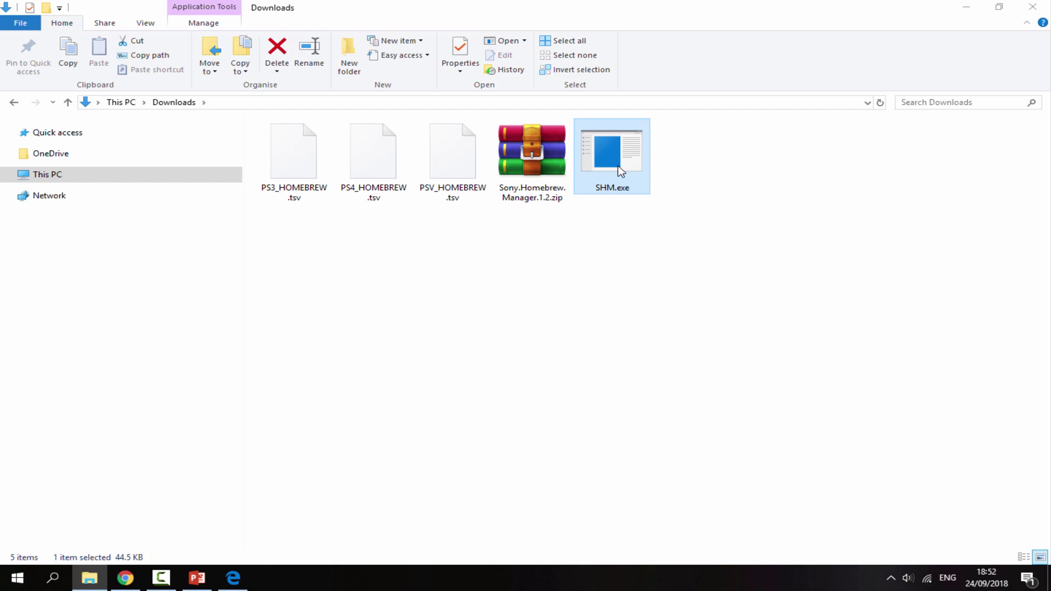
Launch SHM.exe from the Downloads folder and bring up its settings for the TSV files
{"action": "double_click", "coordinate": [616, 155]}
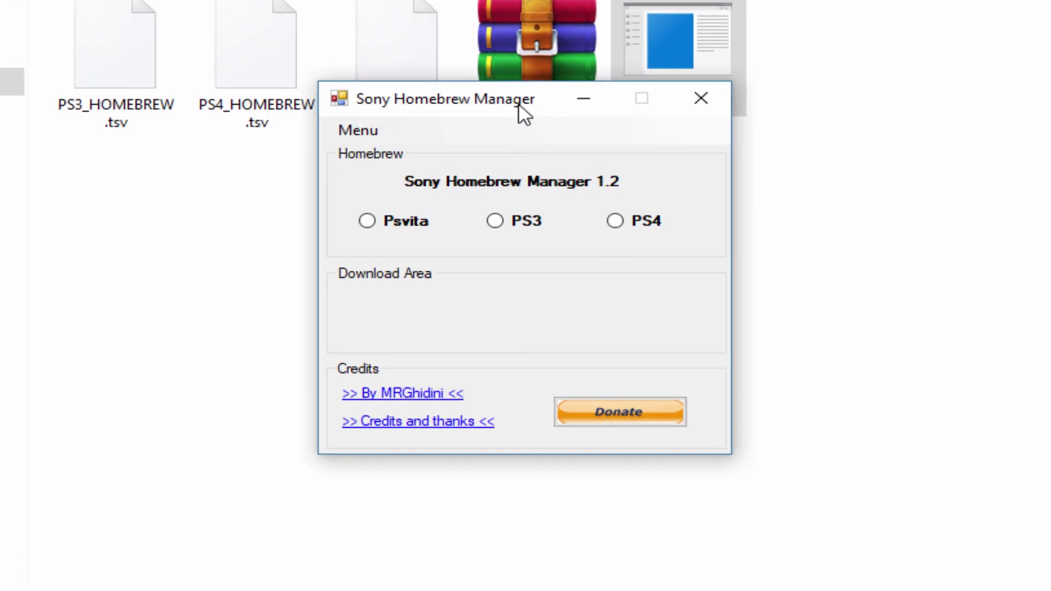
{"action": "left_click", "coordinate": [359, 130]}
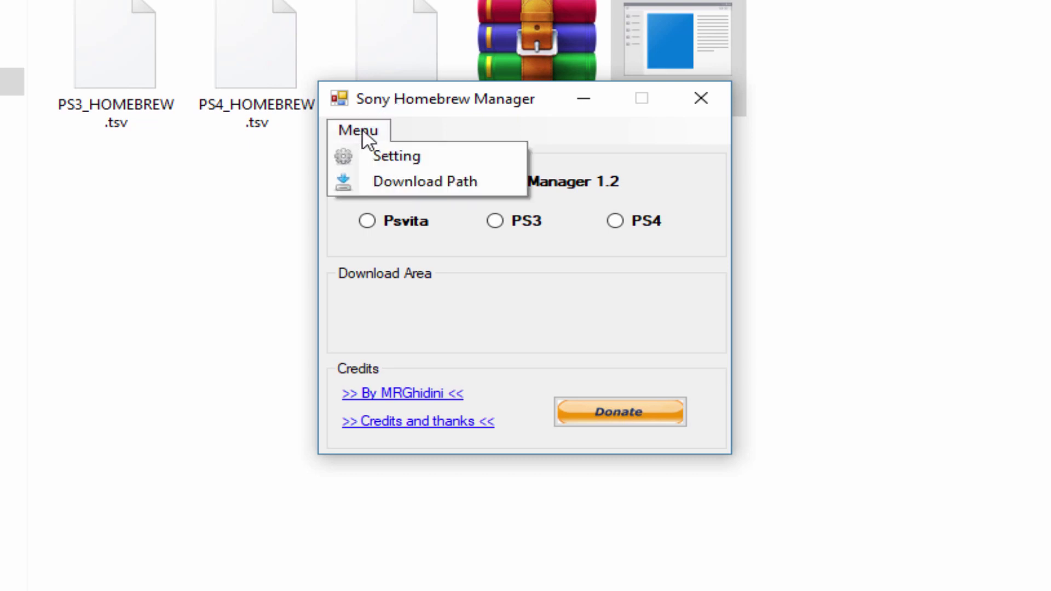
{"action": "left_click", "coordinate": [389, 157]}
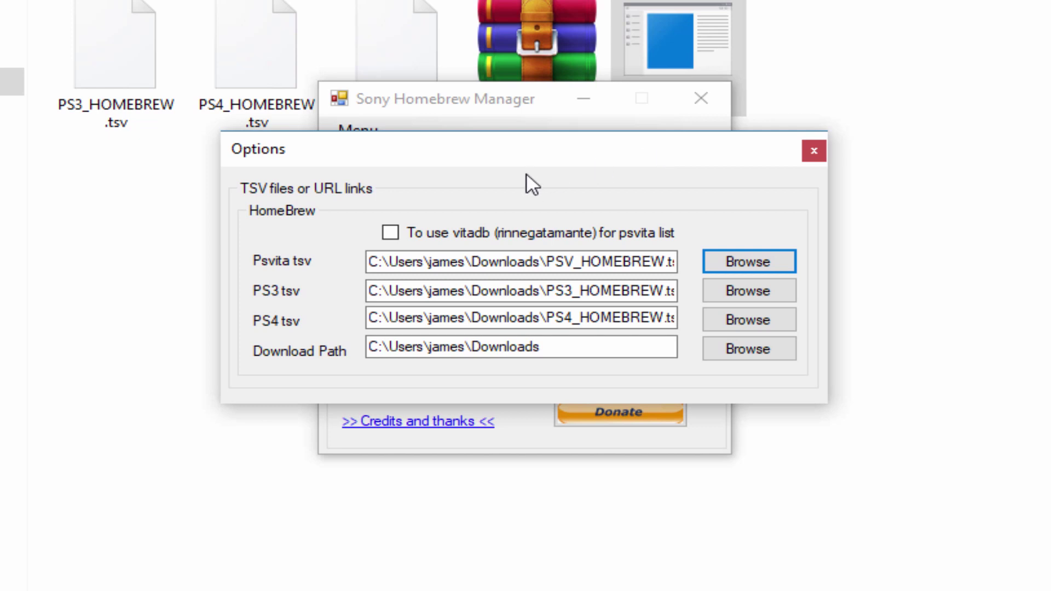
Close Sony Homebrew Manager and select the PS3, PS4 and PSV homebrew .tsv files in the Downloads folder
{"action": "key", "text": "alt+F4"}
{"action": "key", "text": "alt+F4"}
{"action": "left_click_drag", "start_coordinate": [124, 166], "coordinate": [389, 115]}
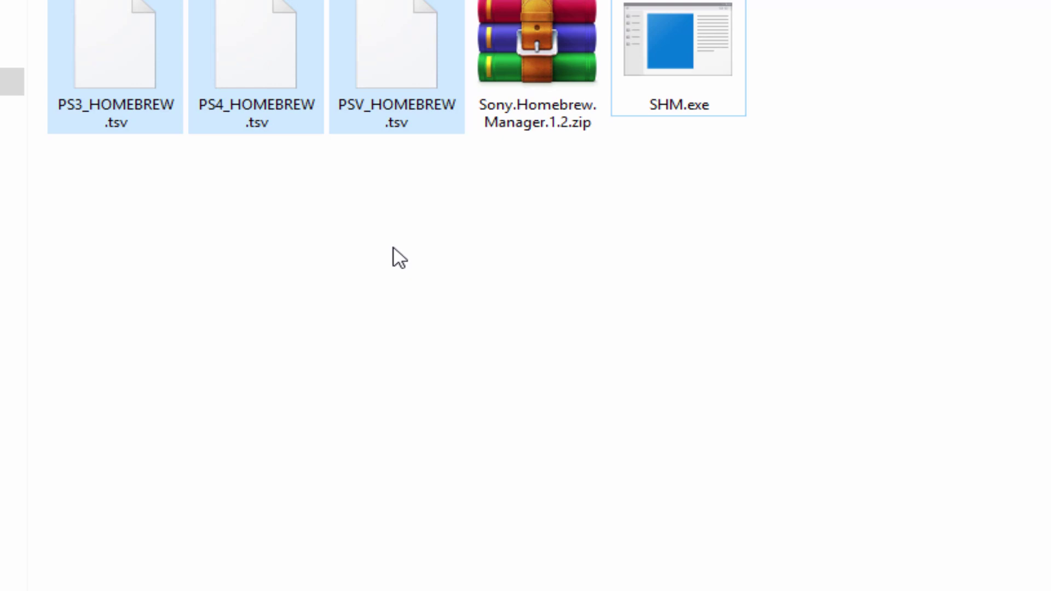
{"action": "left_click_drag", "start_coordinate": [117, 193], "coordinate": [414, 239]}
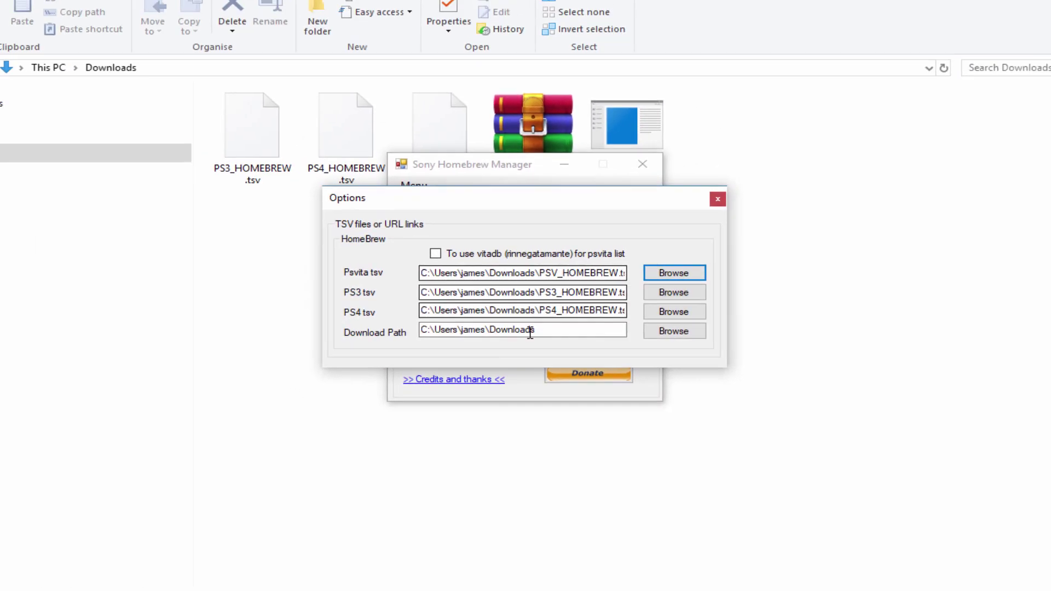
Assign PSV_HOMEBREW.tsv, PS3_HOMEBREW.tsv and PS4_HOMEBREW.tsv as the Psvita, PS3 and PS4 list files
{"action": "left_click", "coordinate": [670, 277]}
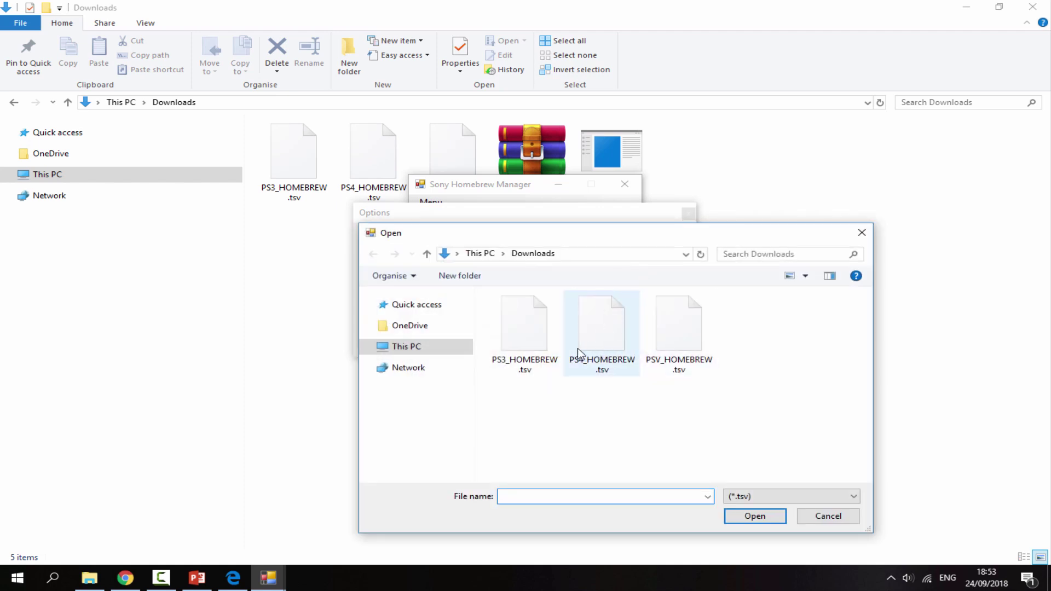
{"action": "left_click", "coordinate": [663, 346]}
{"action": "left_click", "coordinate": [755, 516]}
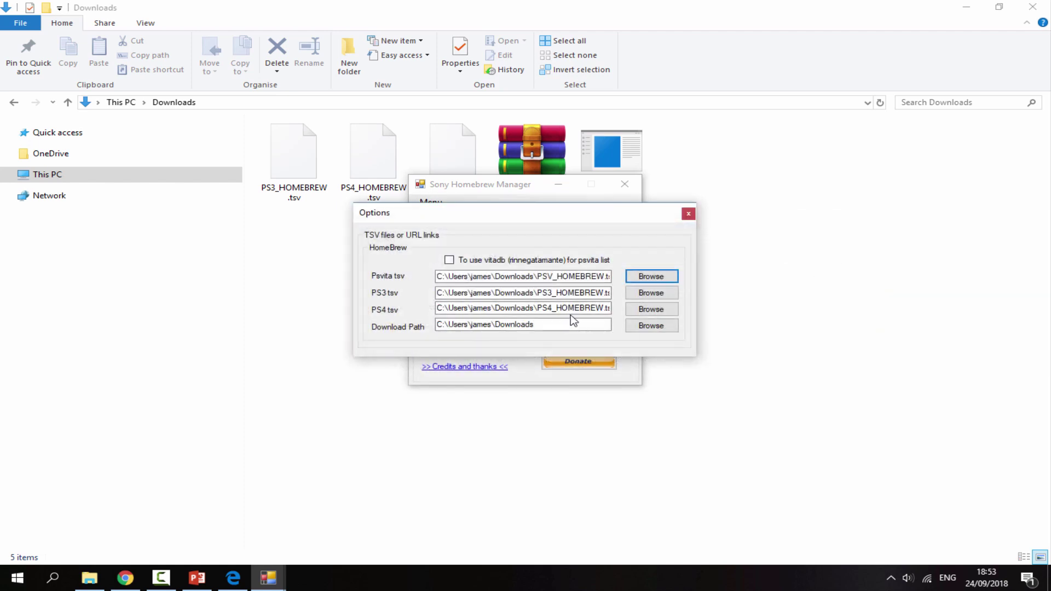
{"action": "left_click", "coordinate": [648, 294]}
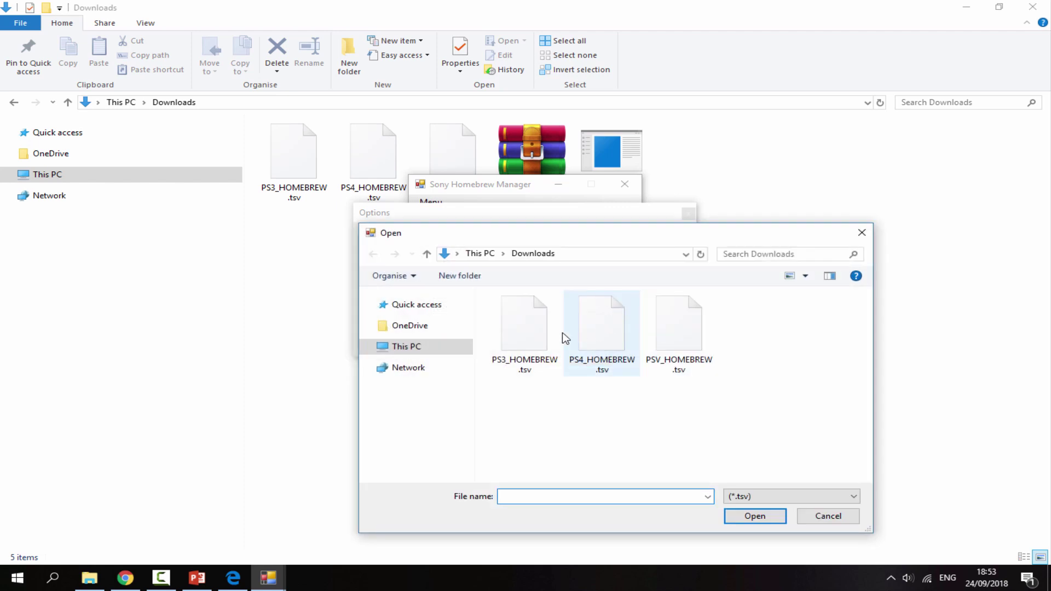
{"action": "left_click", "coordinate": [526, 334]}
{"action": "left_click", "coordinate": [754, 516]}
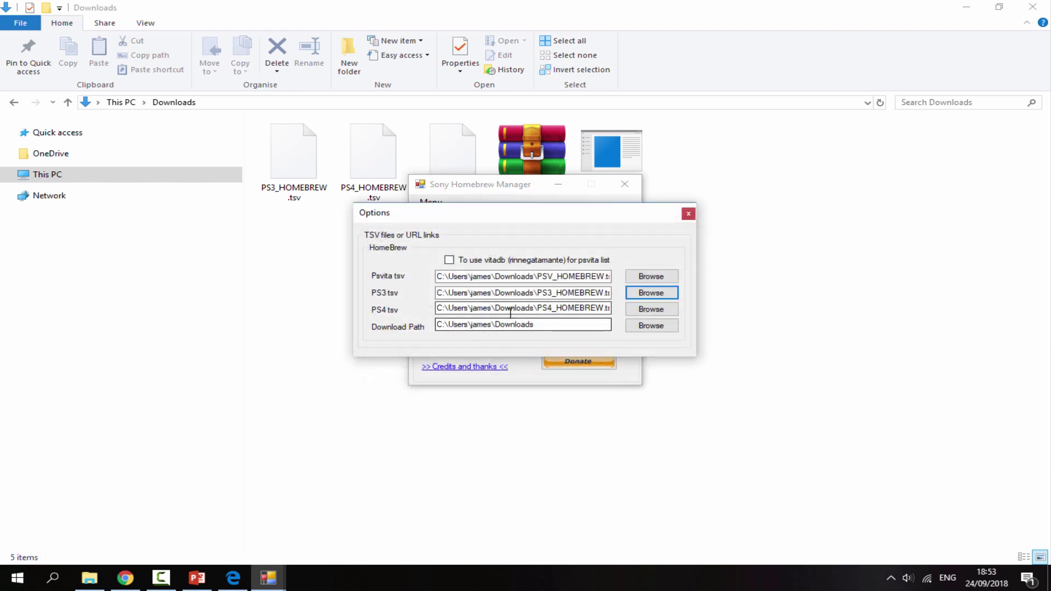
{"action": "left_click", "coordinate": [651, 309]}
{"action": "left_click", "coordinate": [600, 329]}
{"action": "left_click", "coordinate": [755, 514]}
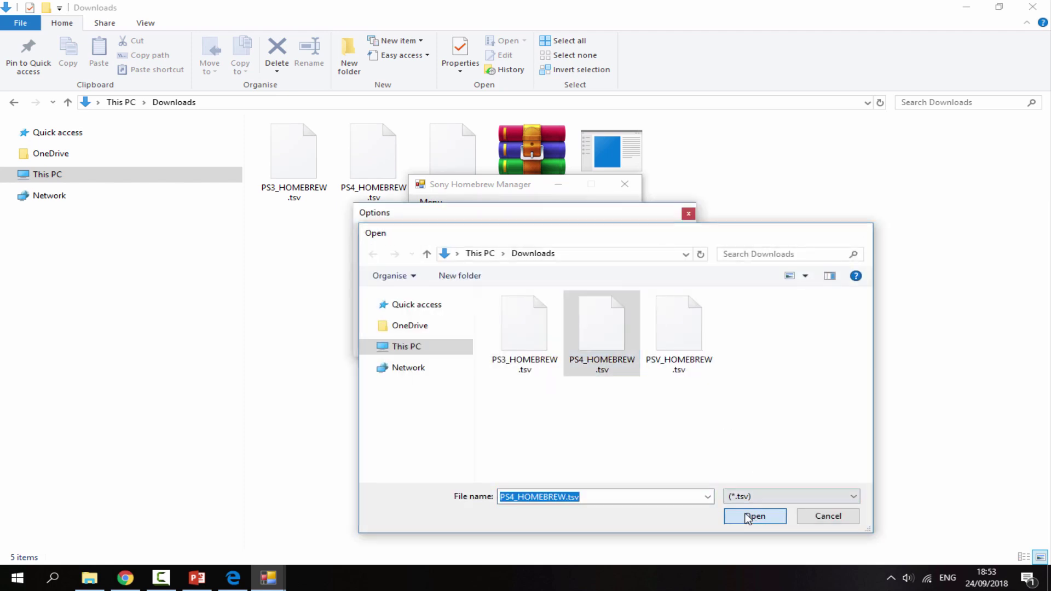
Set the download path to the Downloads folder under This PC and close the options
{"action": "left_click", "coordinate": [553, 324]}
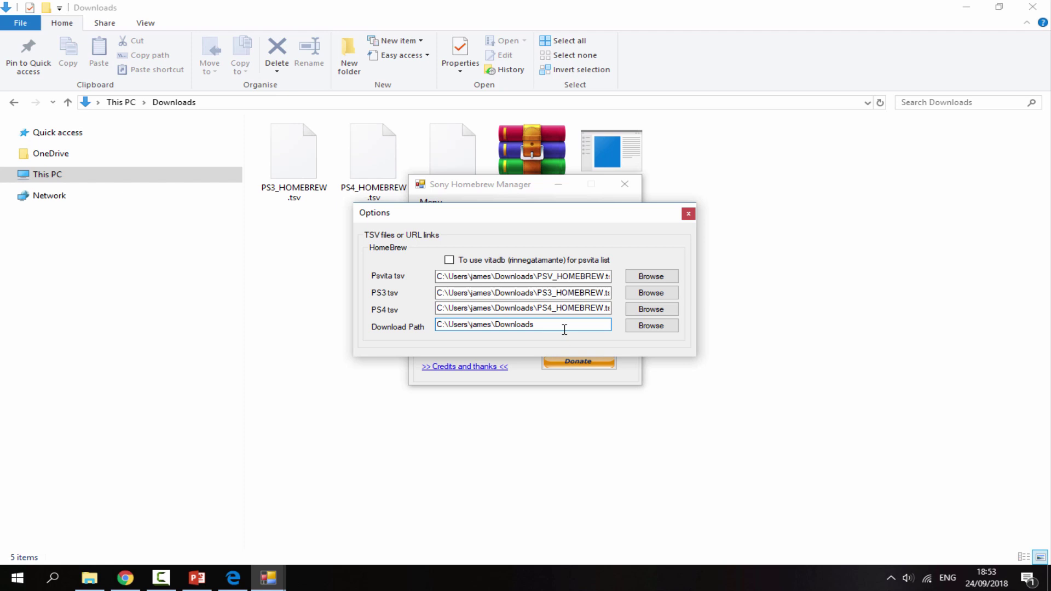
{"action": "left_click", "coordinate": [645, 327]}
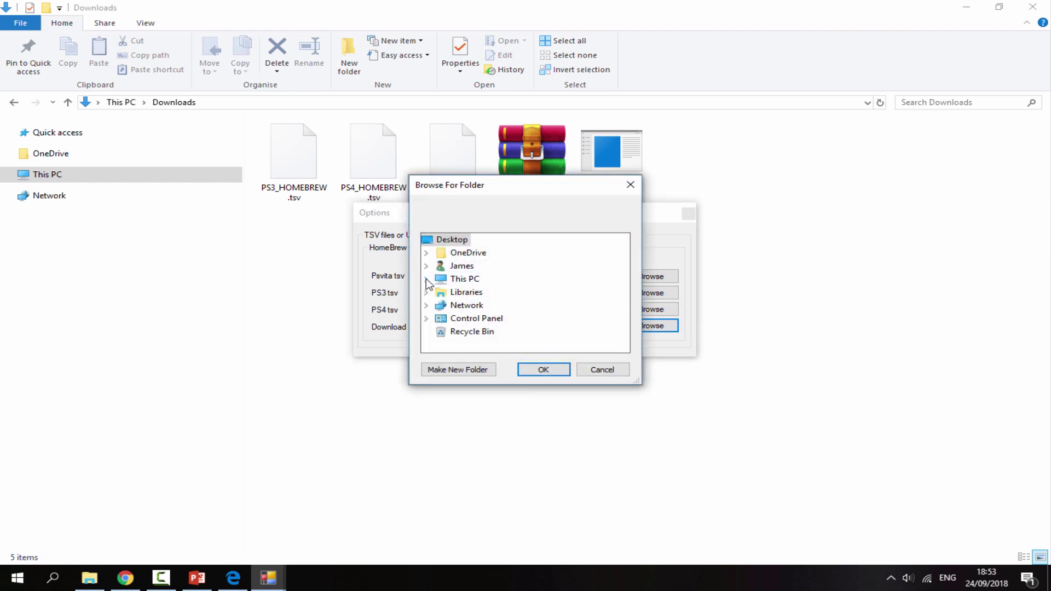
{"action": "left_click", "coordinate": [427, 280]}
{"action": "left_click", "coordinate": [461, 291]}
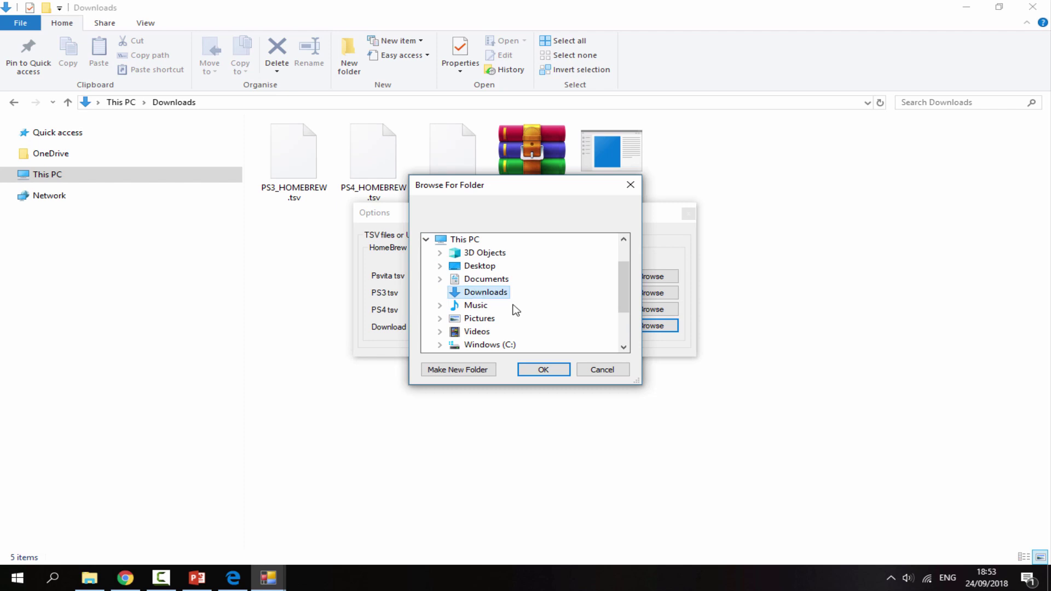
{"action": "left_click", "coordinate": [547, 371]}
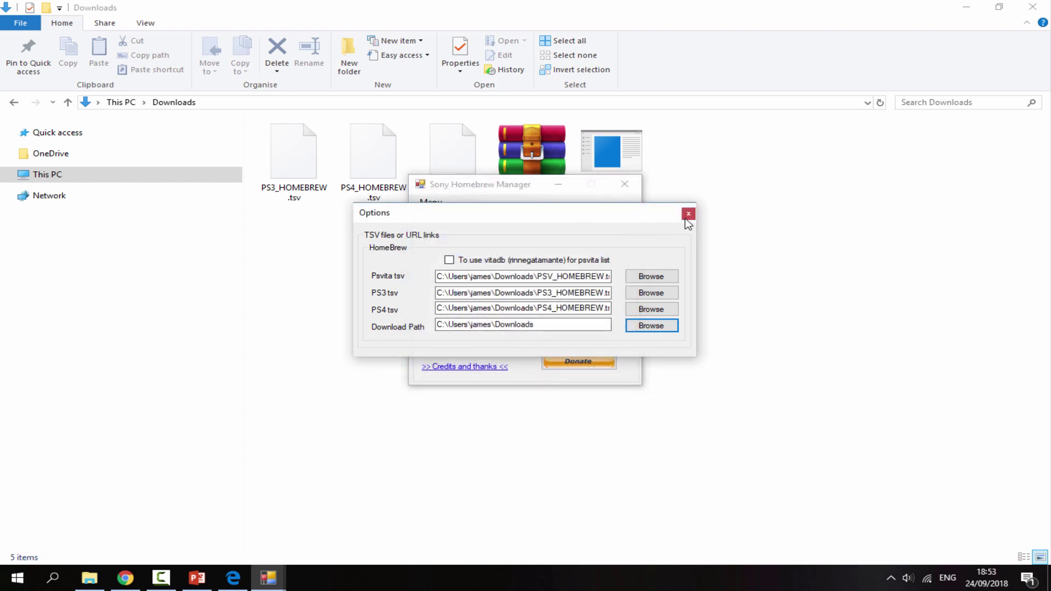
{"action": "left_click", "coordinate": [689, 215]}
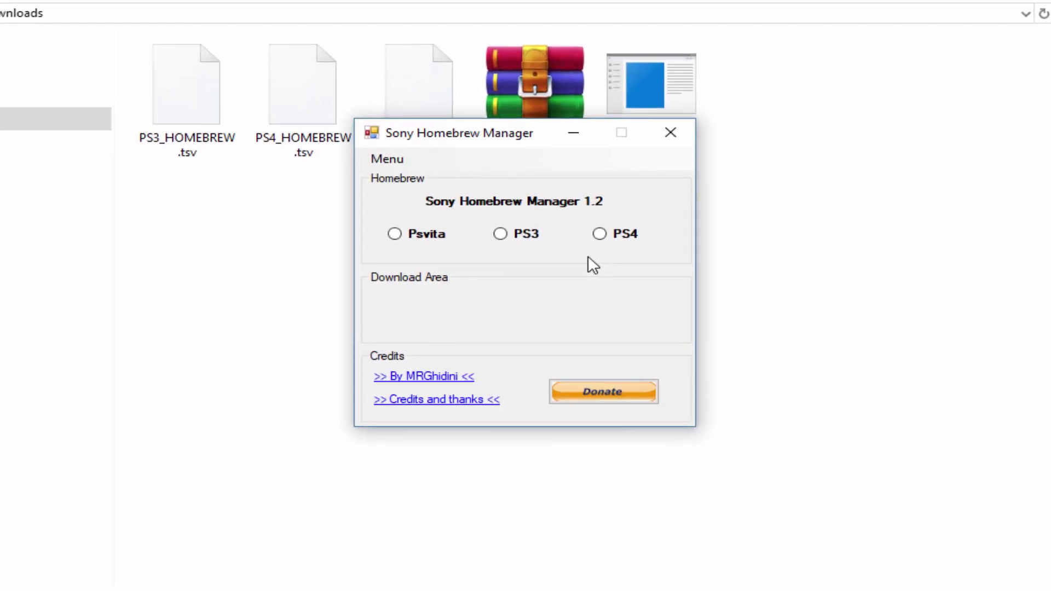
Download the VitaShel homebrew from the Psvita list and dismiss the completion message
{"action": "left_click", "coordinate": [420, 237]}
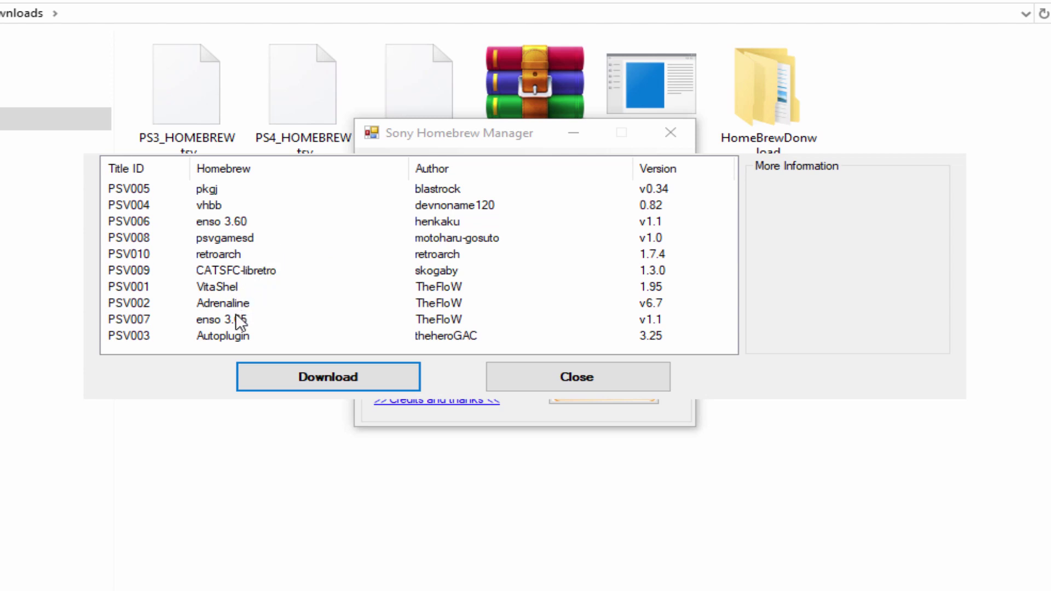
{"action": "left_click", "coordinate": [236, 286]}
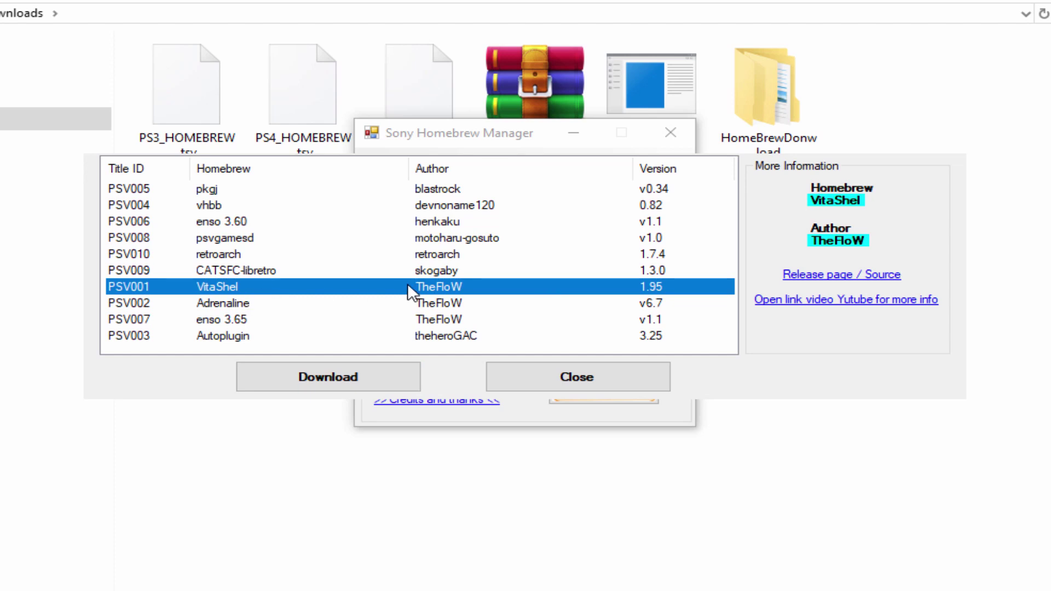
{"action": "left_click", "coordinate": [295, 385]}
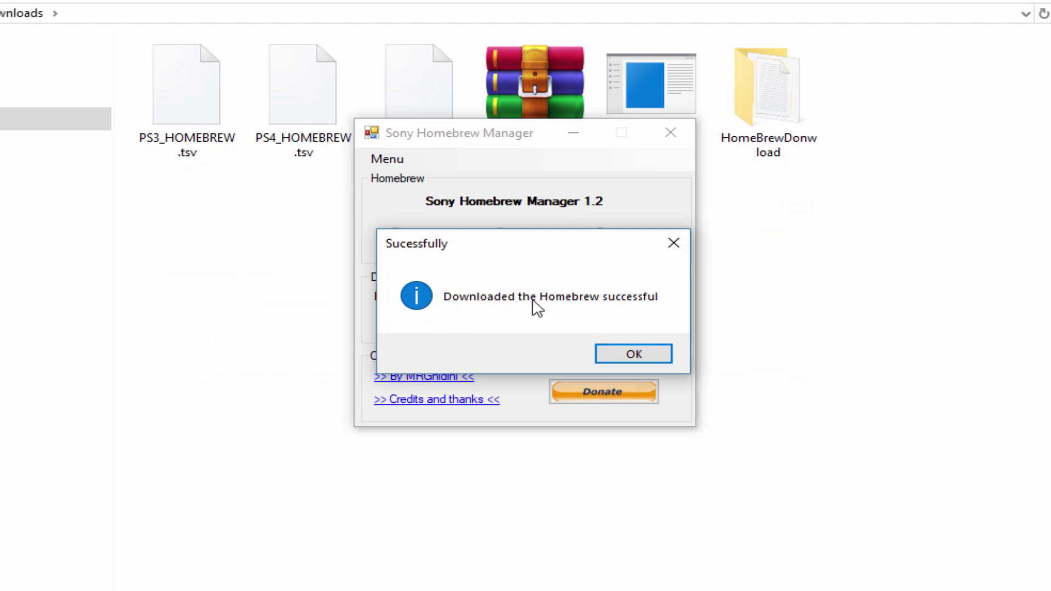
{"action": "left_click", "coordinate": [622, 354]}
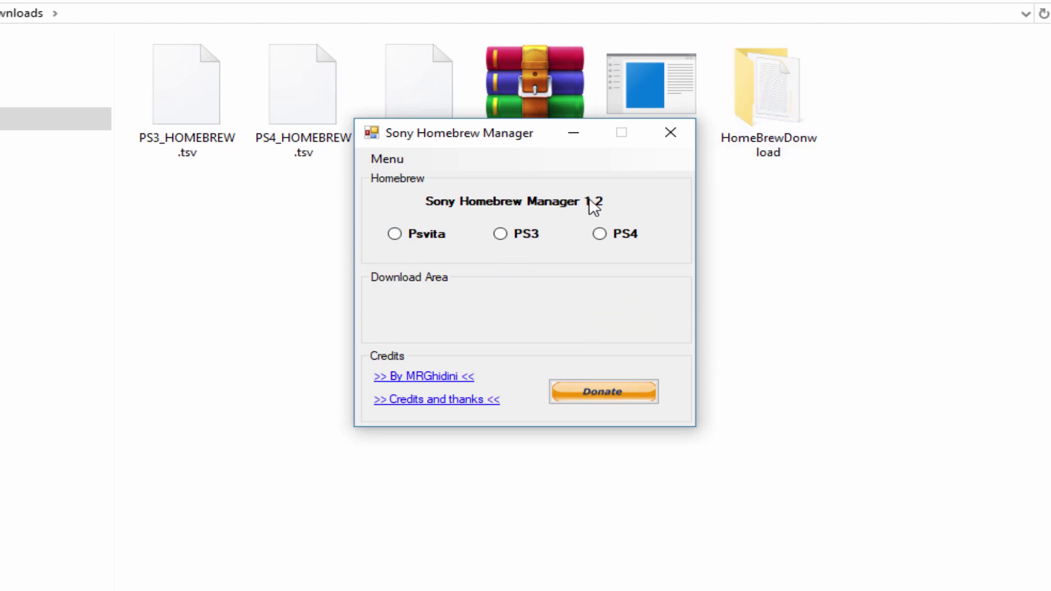
Download RetroArch.PS3.DEX from the PS3 homebrew list and dismiss the completion message
{"action": "left_click", "coordinate": [522, 239]}
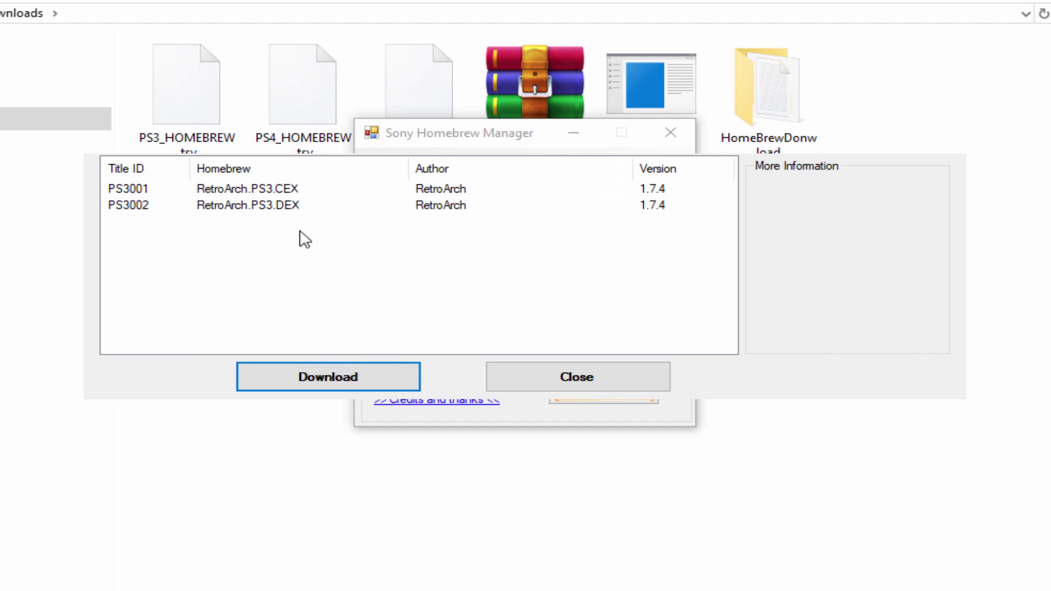
{"action": "left_click", "coordinate": [257, 195]}
{"action": "left_click", "coordinate": [296, 207]}
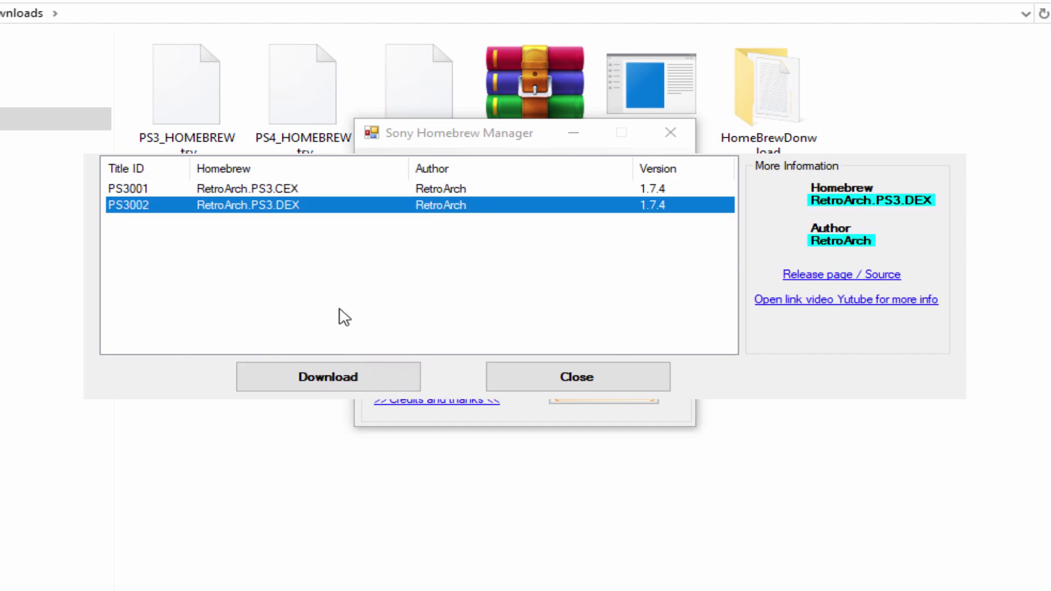
{"action": "left_click", "coordinate": [335, 377]}
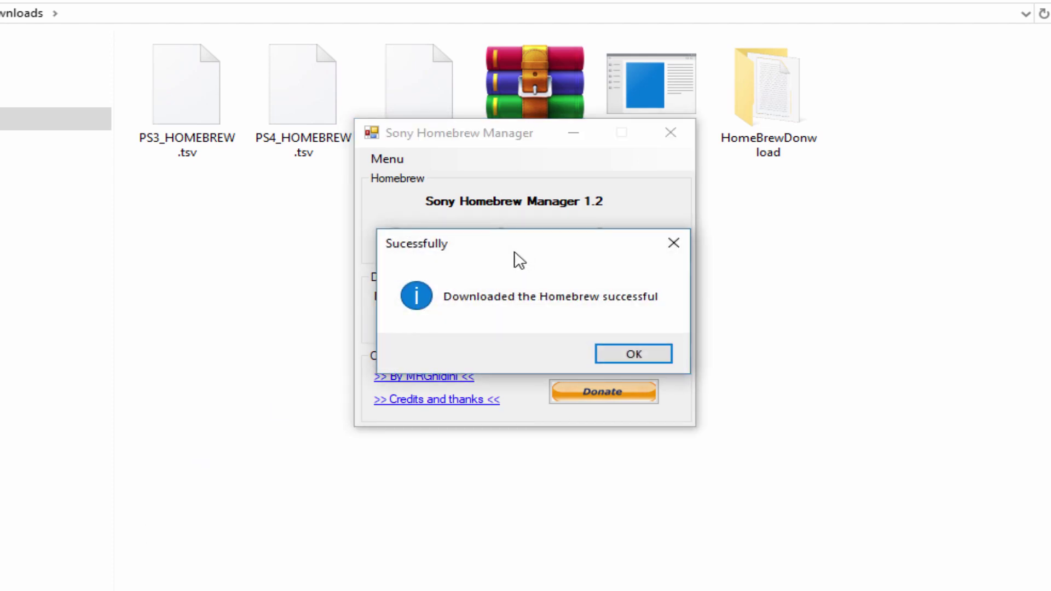
{"action": "left_click", "coordinate": [624, 353]}
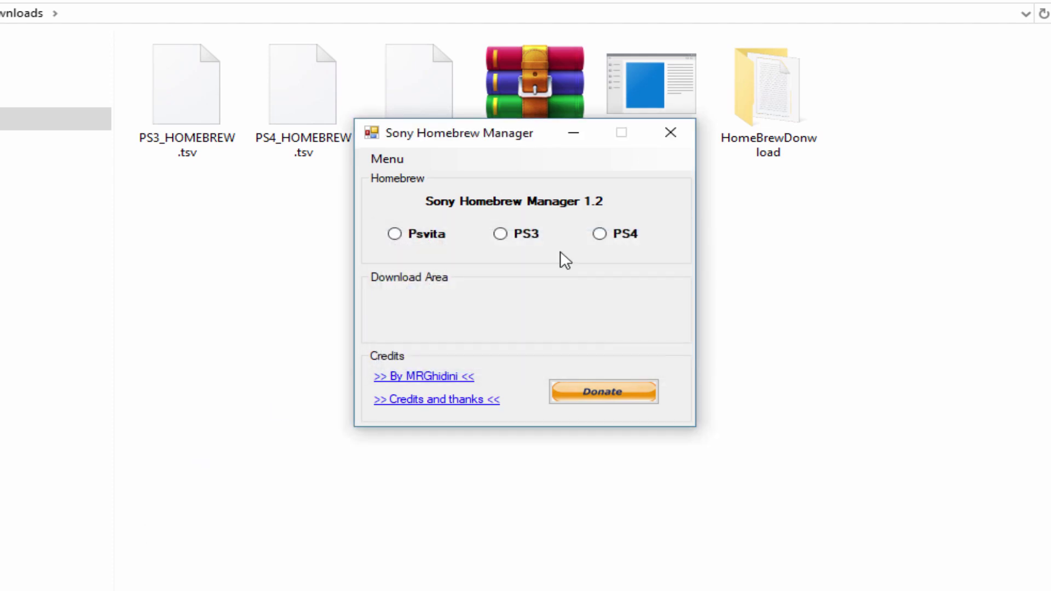
View the details of mira-project in the PS4 homebrew list, then close the list without downloading
{"action": "left_click", "coordinate": [600, 235]}
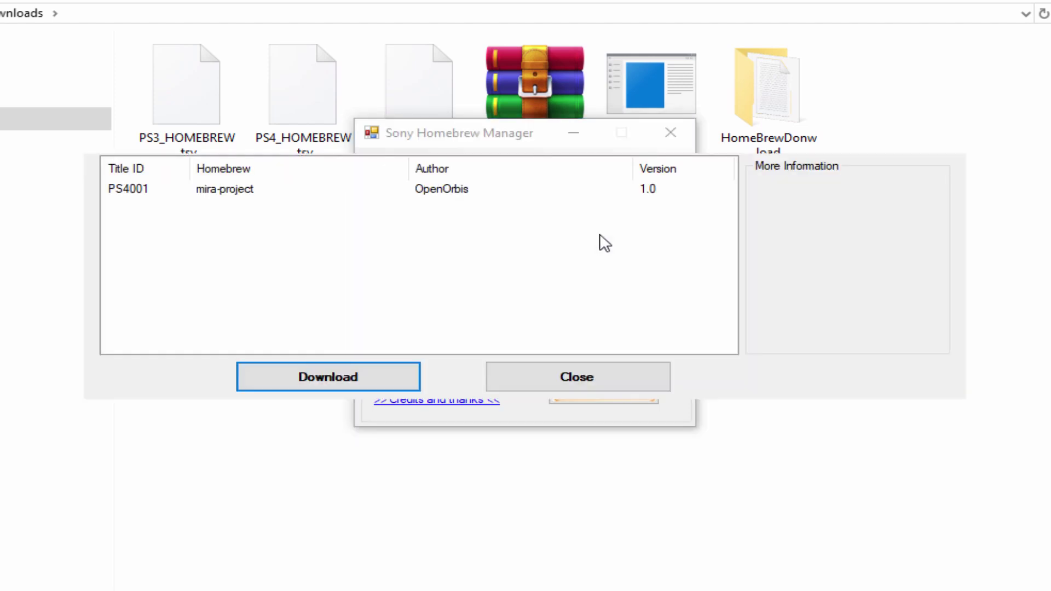
{"action": "left_click", "coordinate": [213, 197]}
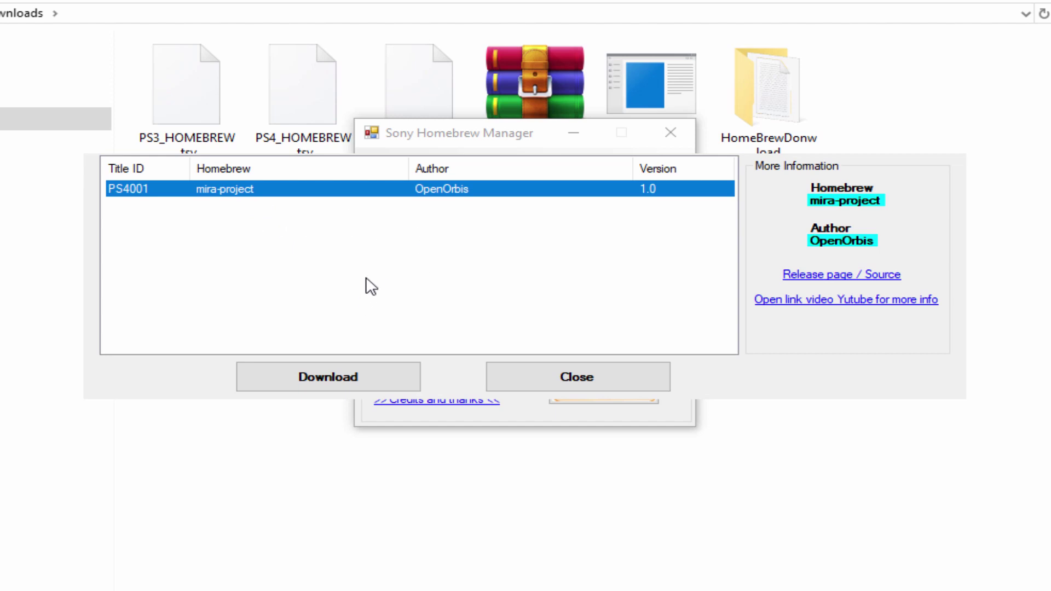
{"action": "left_click", "coordinate": [561, 374]}
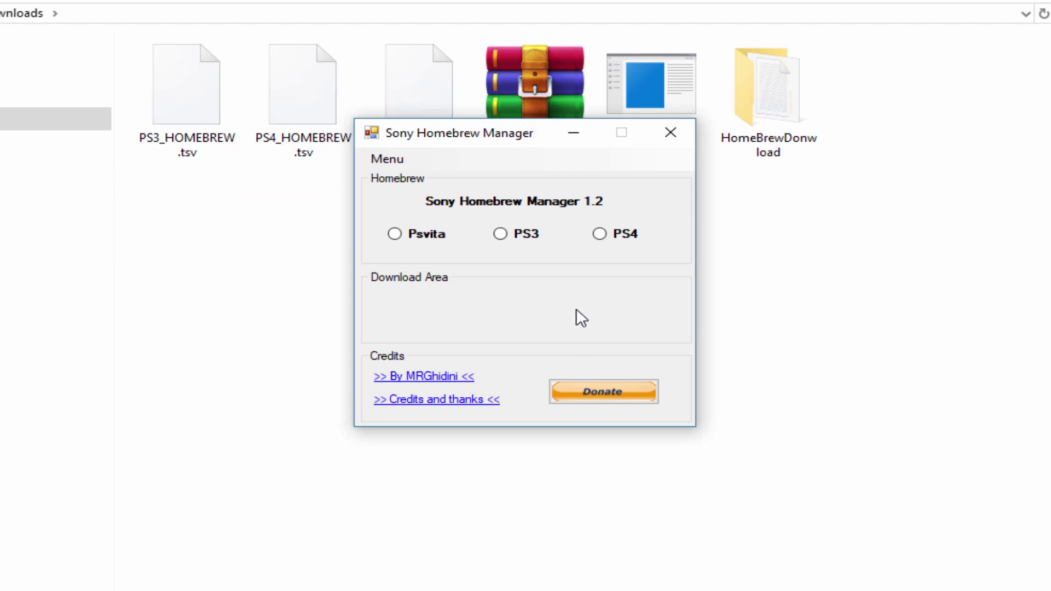
Minimize Sony Homebrew Manager and open the HomeBrewDonwload folder in Downloads
{"action": "left_click", "coordinate": [572, 134]}
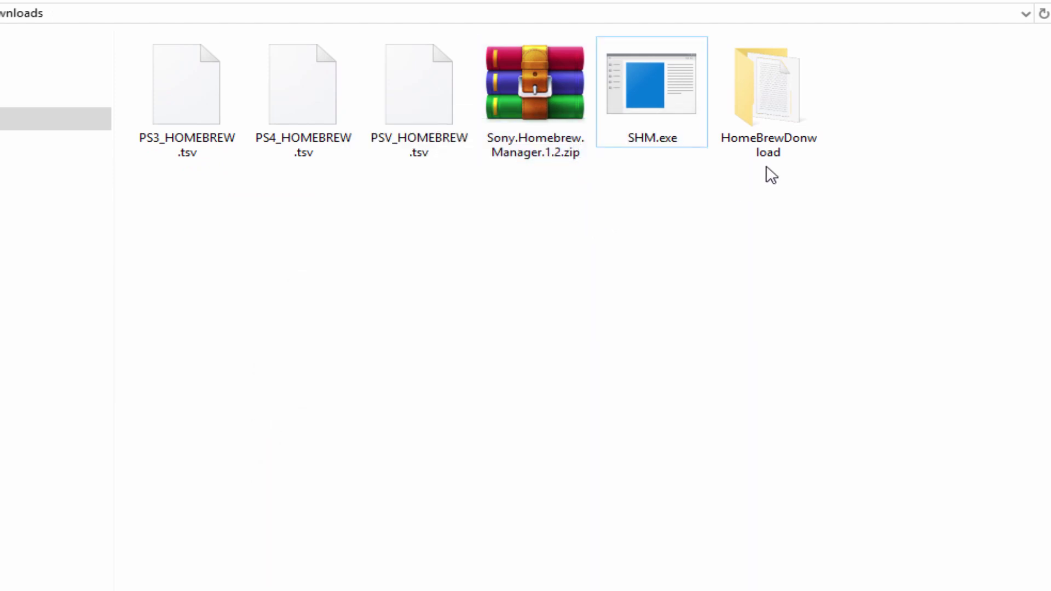
{"action": "left_click", "coordinate": [773, 151]}
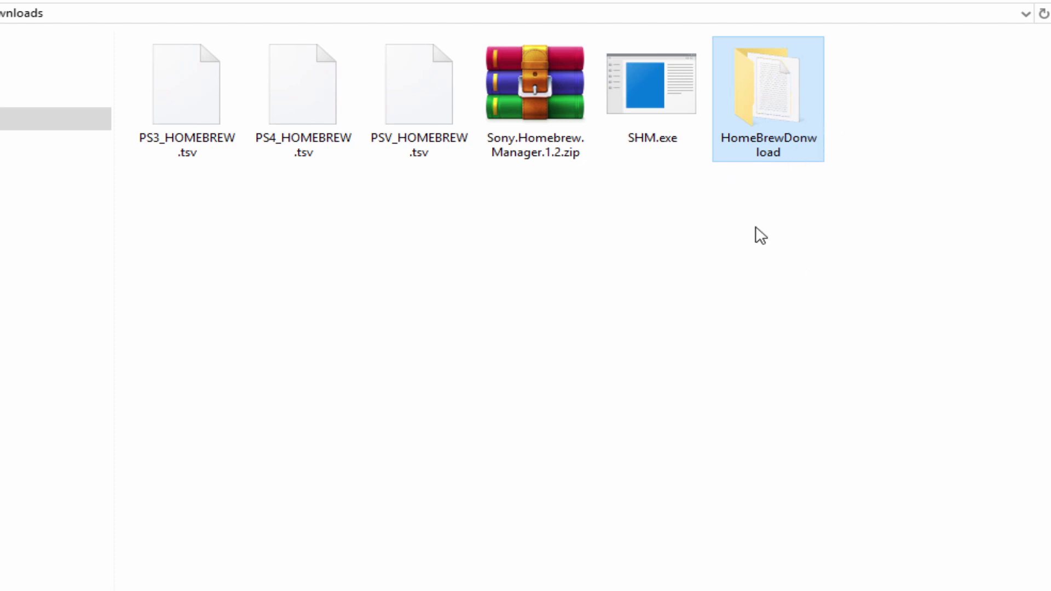
{"action": "double_click", "coordinate": [790, 131]}
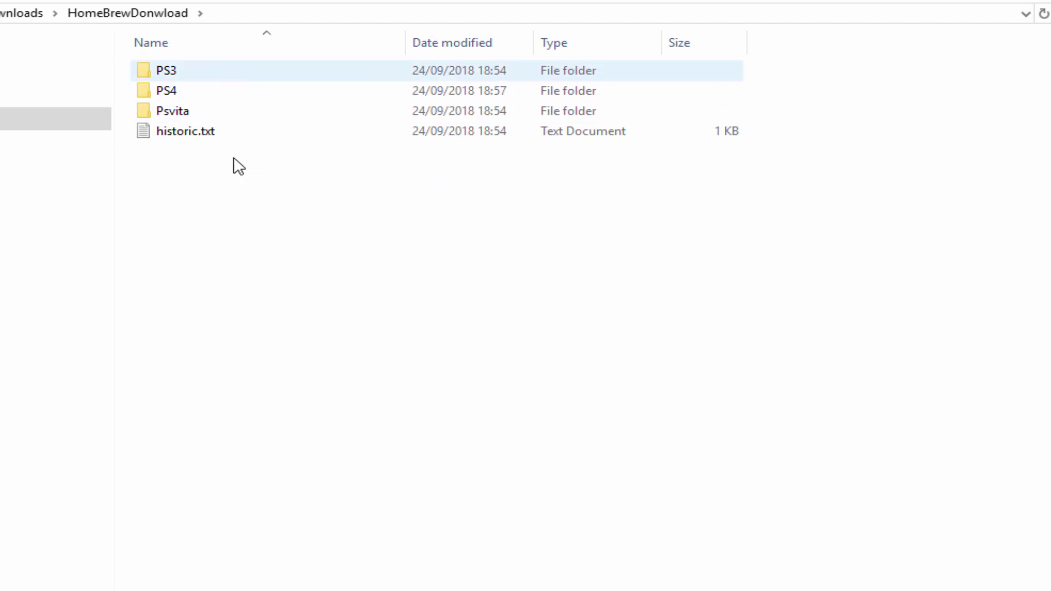
Check the downloaded VitaShel file in the PSV001 folder under Psvita, and return to the HomeBrewDonwload folder
{"action": "double_click", "coordinate": [209, 116]}
{"action": "left_click", "coordinate": [191, 77]}
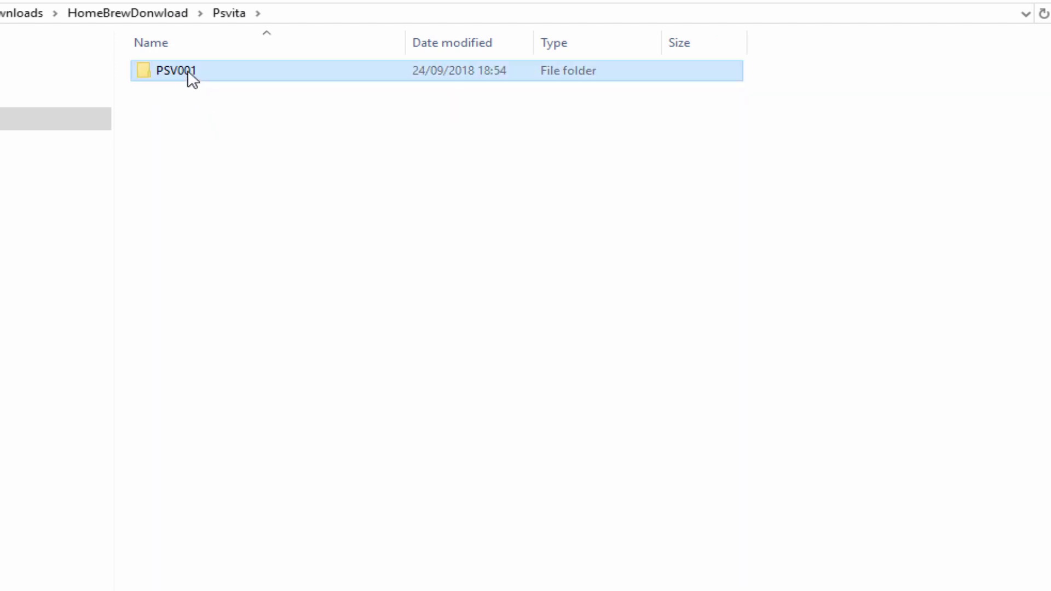
{"action": "double_click", "coordinate": [192, 77]}
{"action": "left_click", "coordinate": [204, 75]}
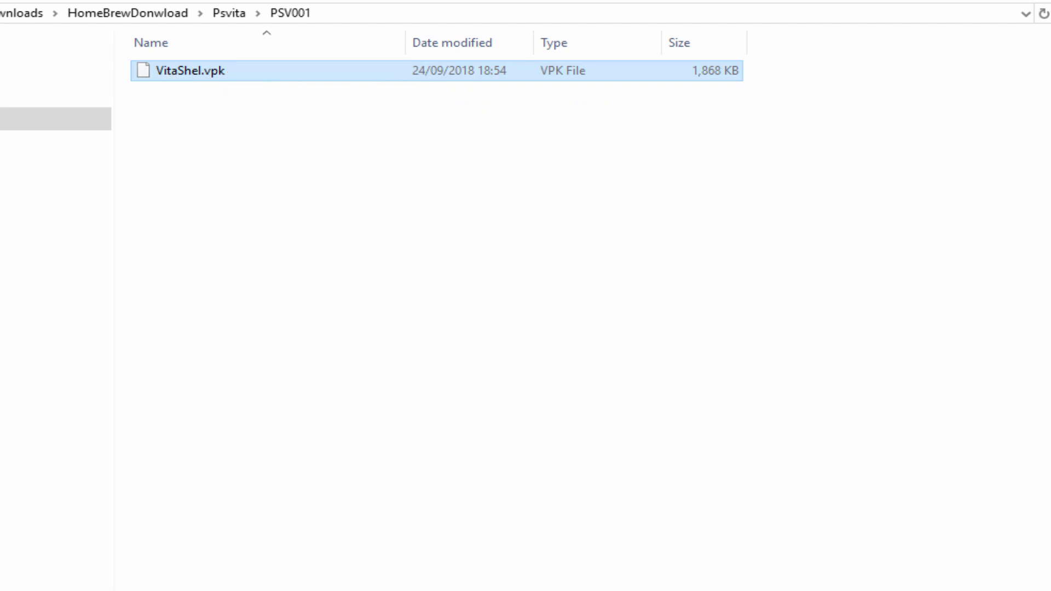
{"action": "key", "text": "BackSpace"}
{"action": "key", "text": "BackSpace"}
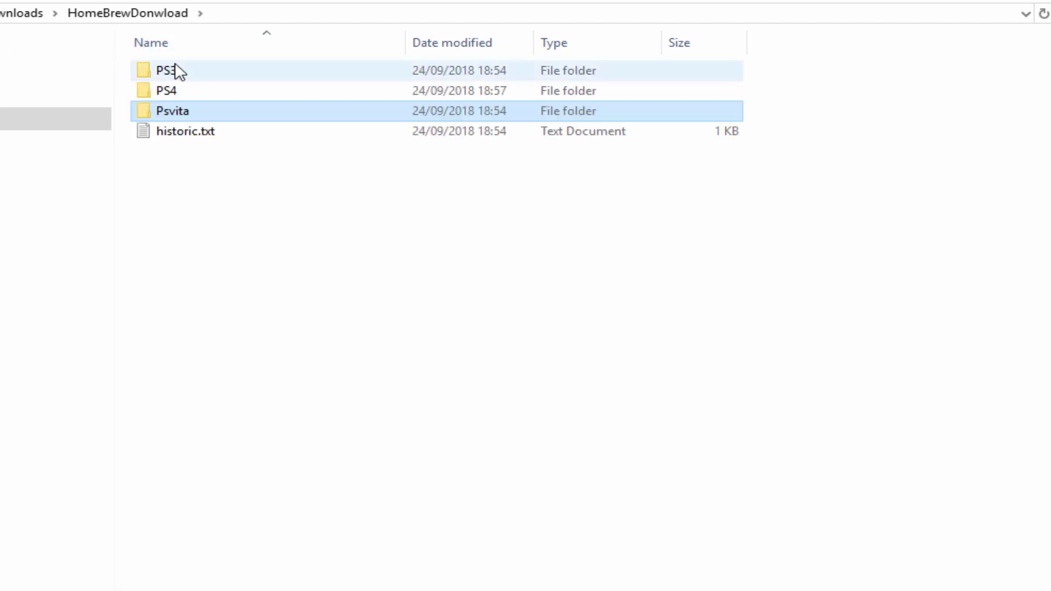
Check the downloaded RetroArch.PS3.DEX package in the PS3002 folder under PS3, and go back up to the Downloads folder
{"action": "double_click", "coordinate": [180, 71]}
{"action": "left_click", "coordinate": [186, 75]}
{"action": "double_click", "coordinate": [186, 75]}
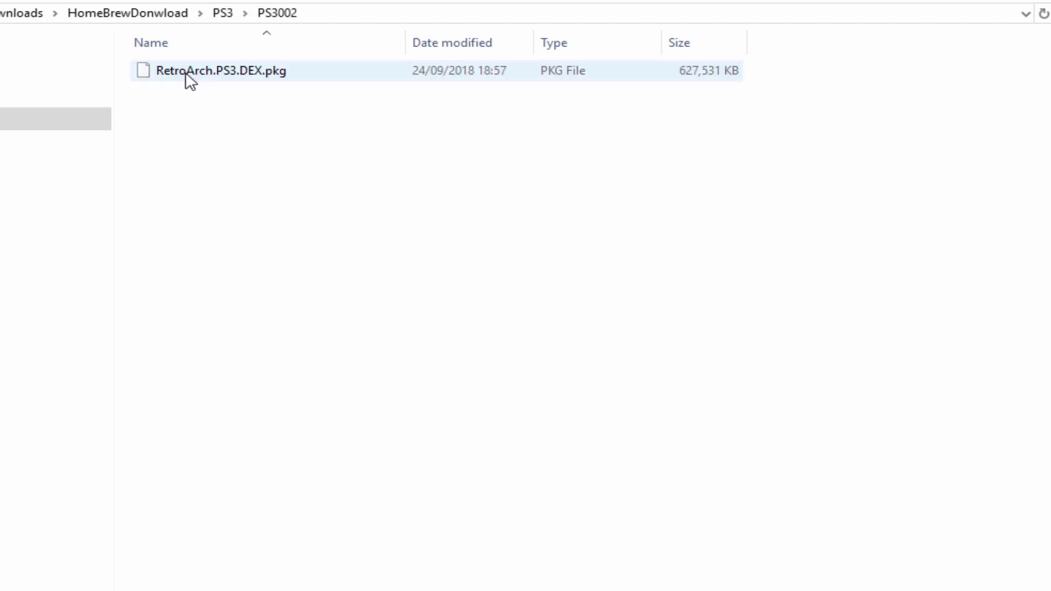
{"action": "left_click", "coordinate": [194, 77]}
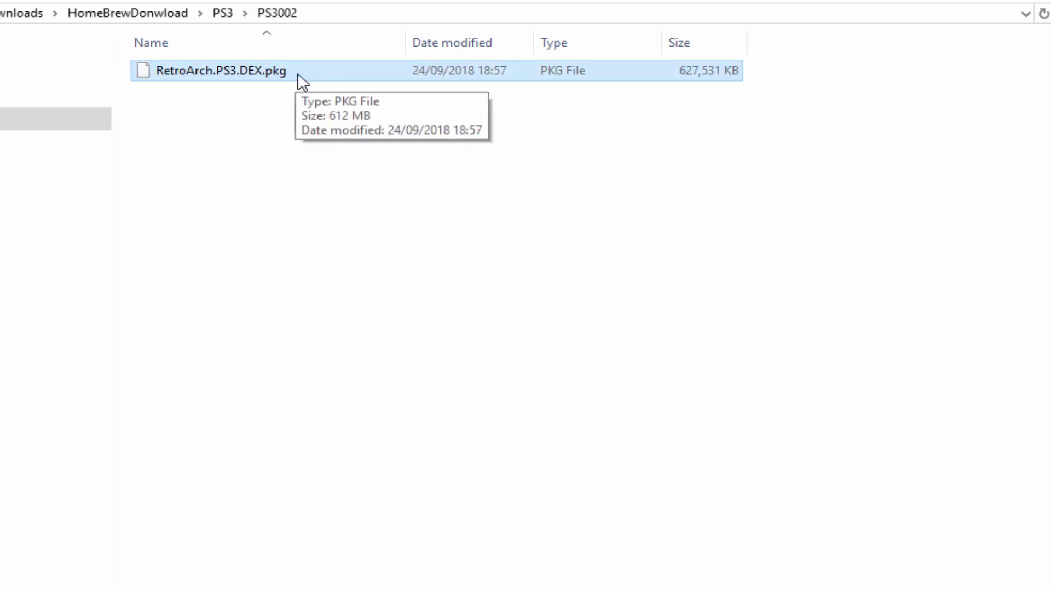
{"action": "key", "text": "BackSpace"}
{"action": "key", "text": "BackSpace"}
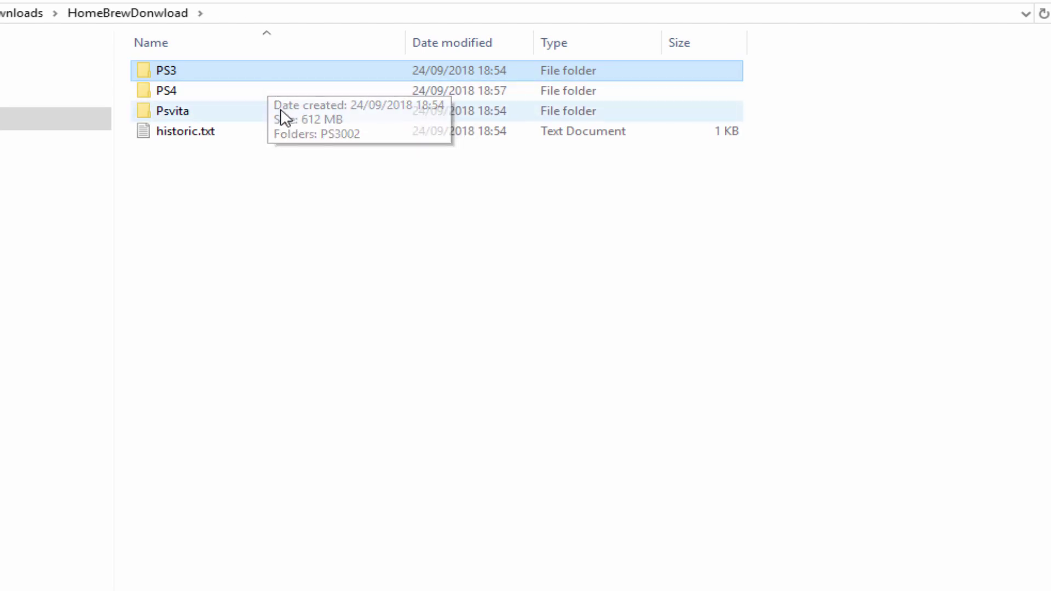
{"action": "left_click", "coordinate": [21, 13]}
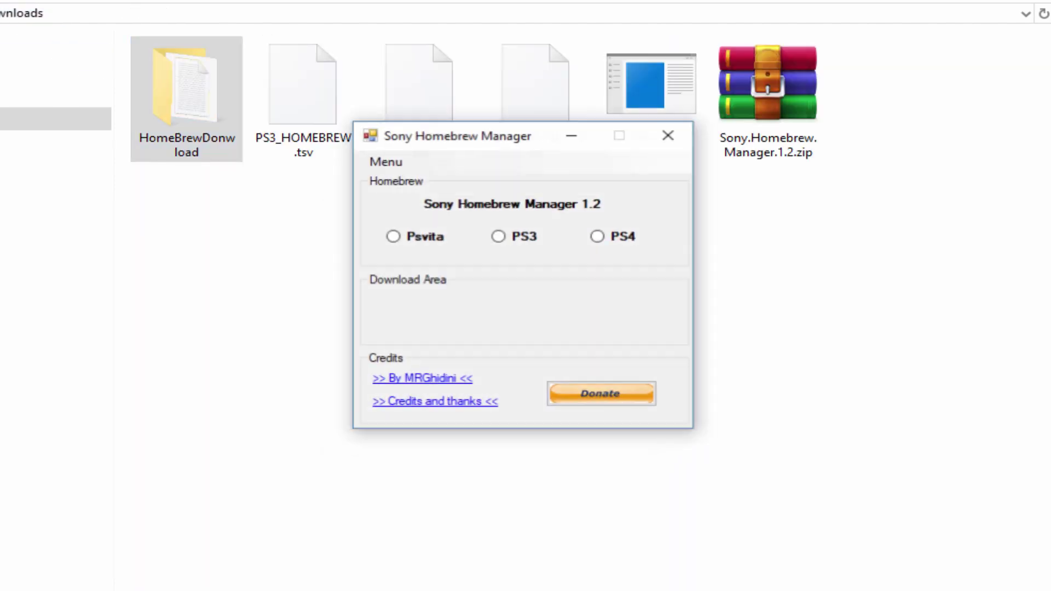